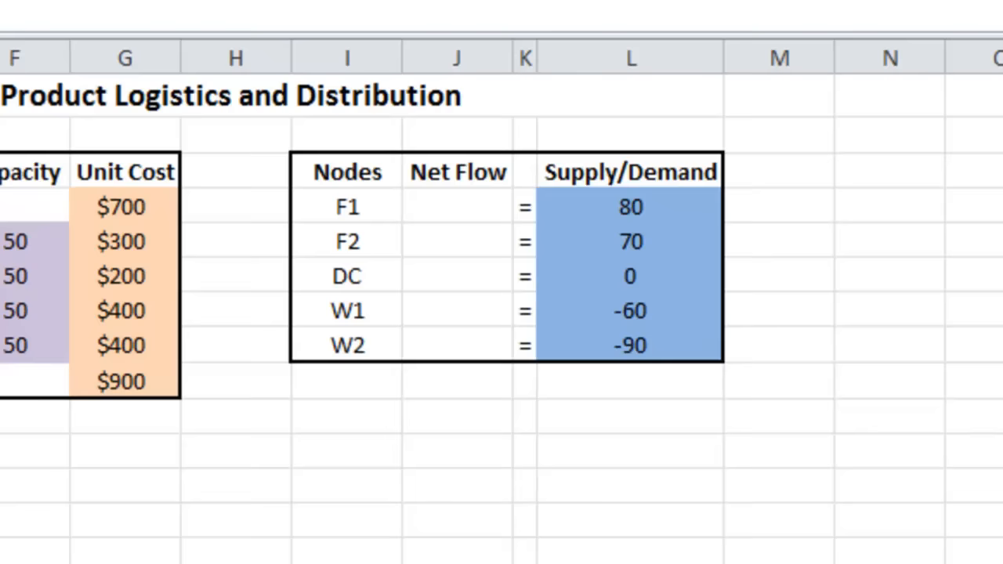
# Start the Net Flow formula for node F1 in J4 with =SUMIF(From,I4,Ship) to total its outgoing shipments.
pyautogui.click(435, 204)
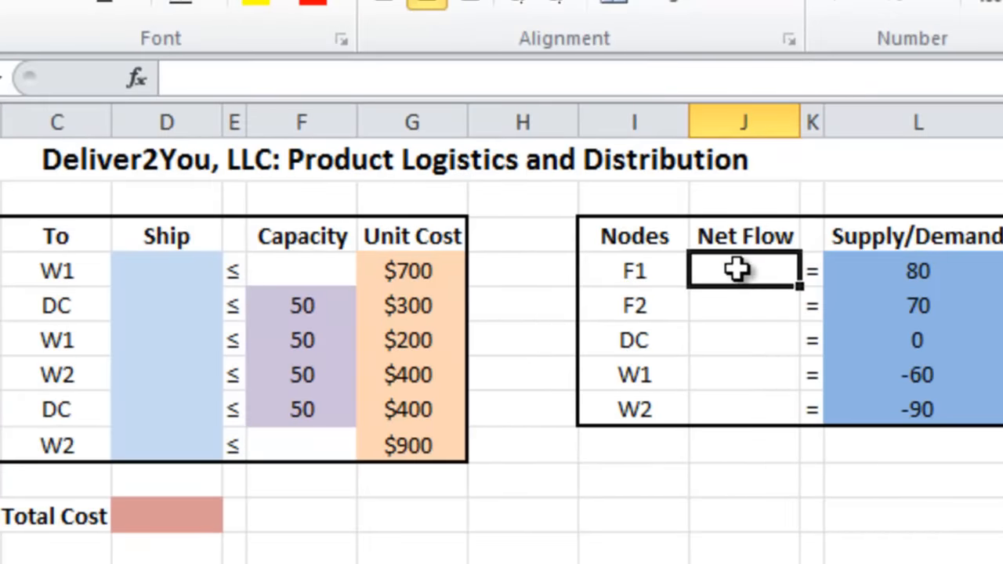
pyautogui.click(245, 79)
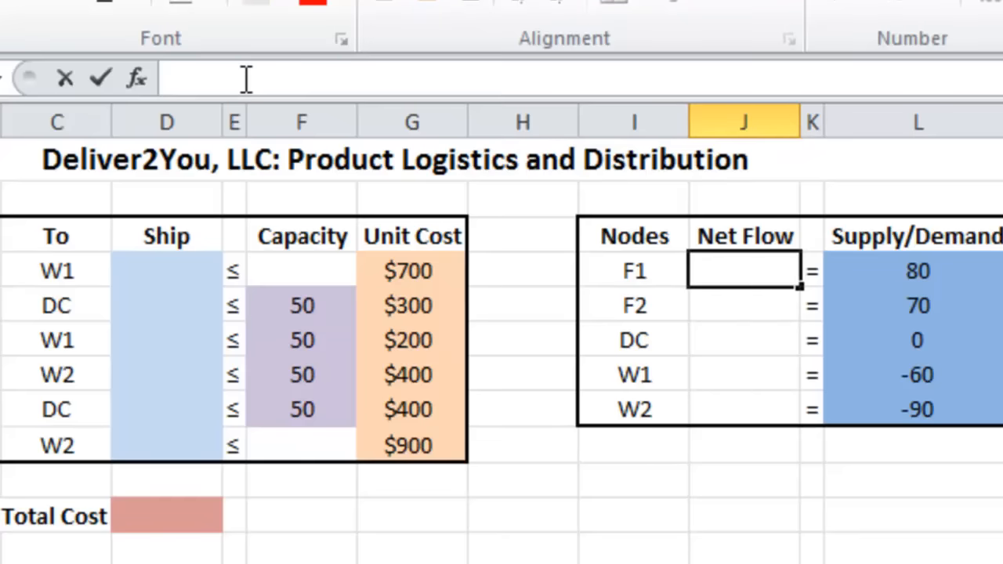
pyautogui.write('=SUMIF(')
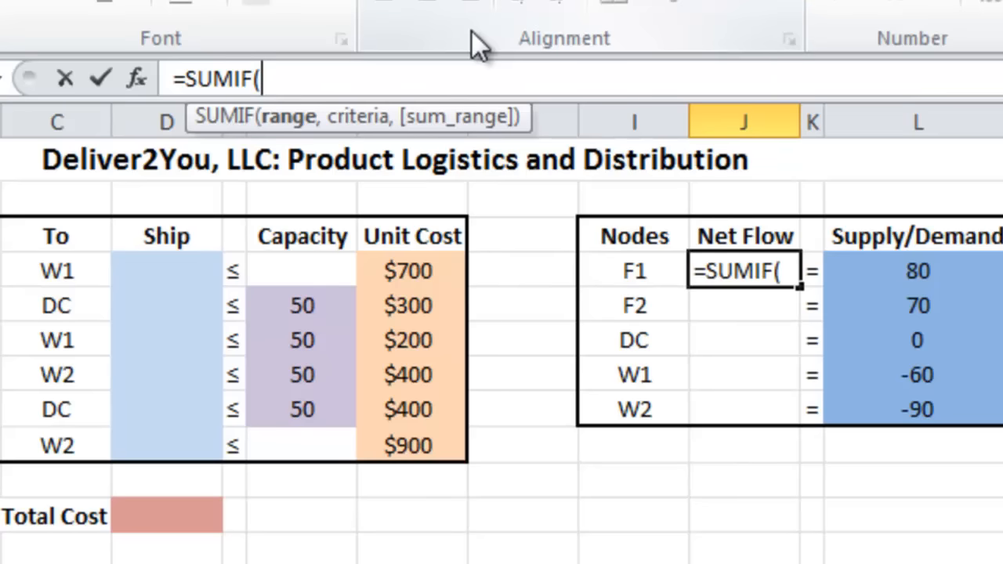
pyautogui.write('Frin')
pyautogui.press('BackSpace')
pyautogui.press('BackSpace')
pyautogui.write('o')
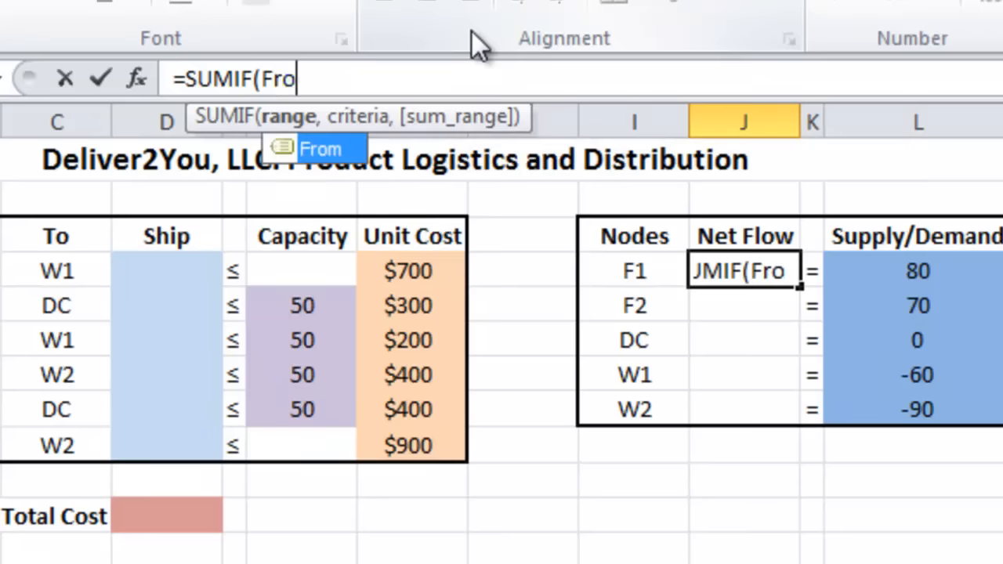
pyautogui.write('m,I$')
pyautogui.press('BackSpace')
pyautogui.write('4,')
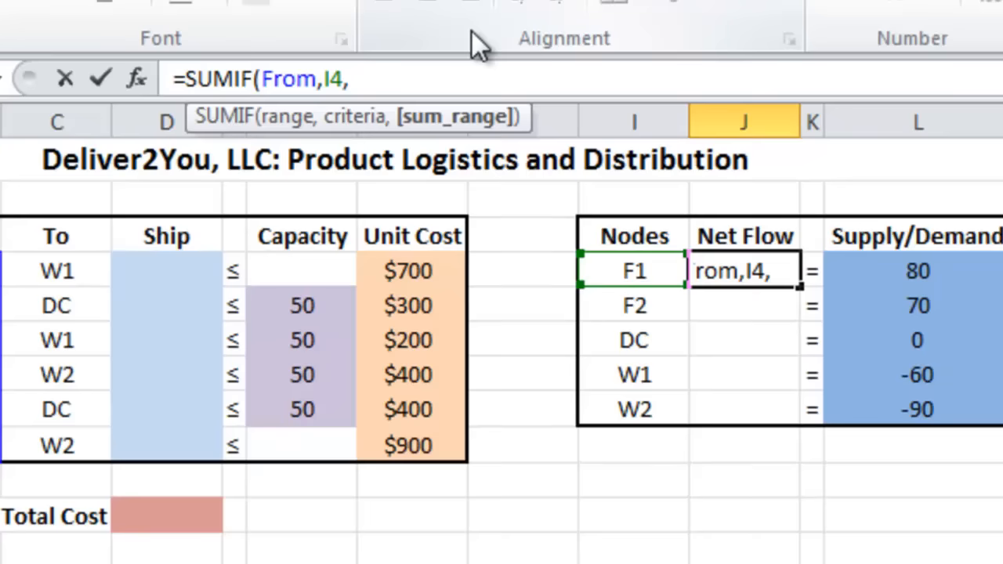
pyautogui.write('Ship')
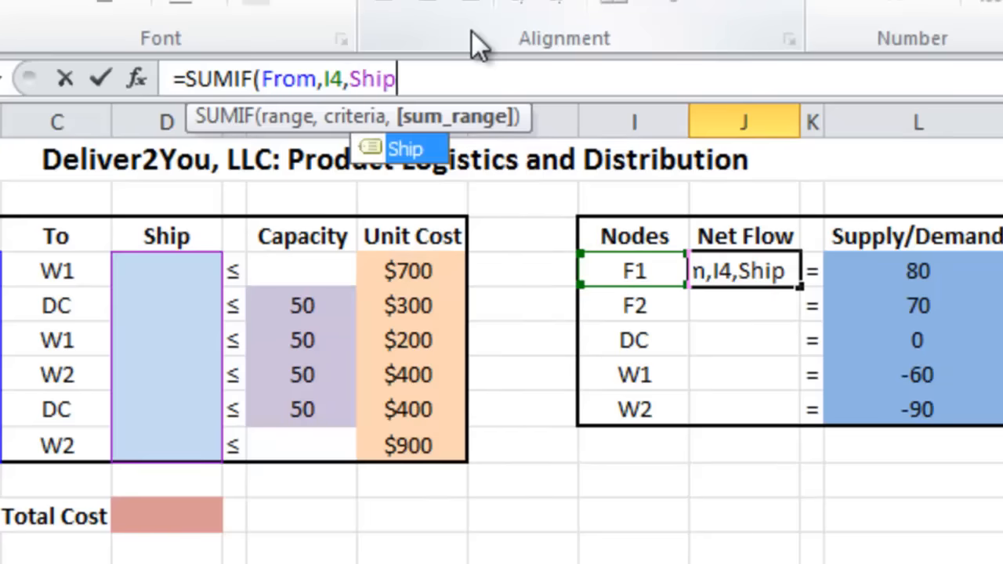
pyautogui.write(')')
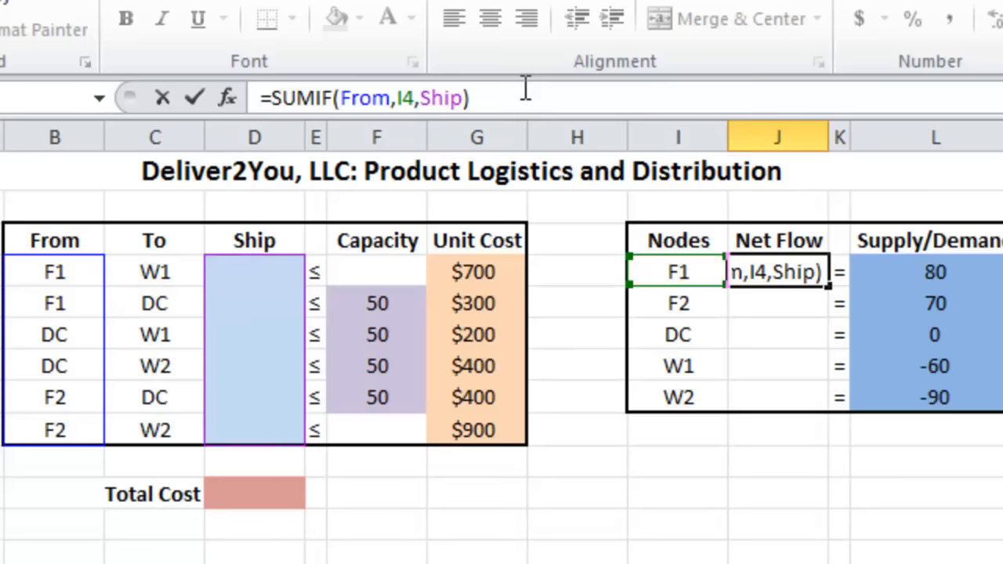
# Complete the F1 Net Flow formula by subtracting incoming shipments with -SUMIF(To,I4,Ship), and enter it.
pyautogui.write('-')
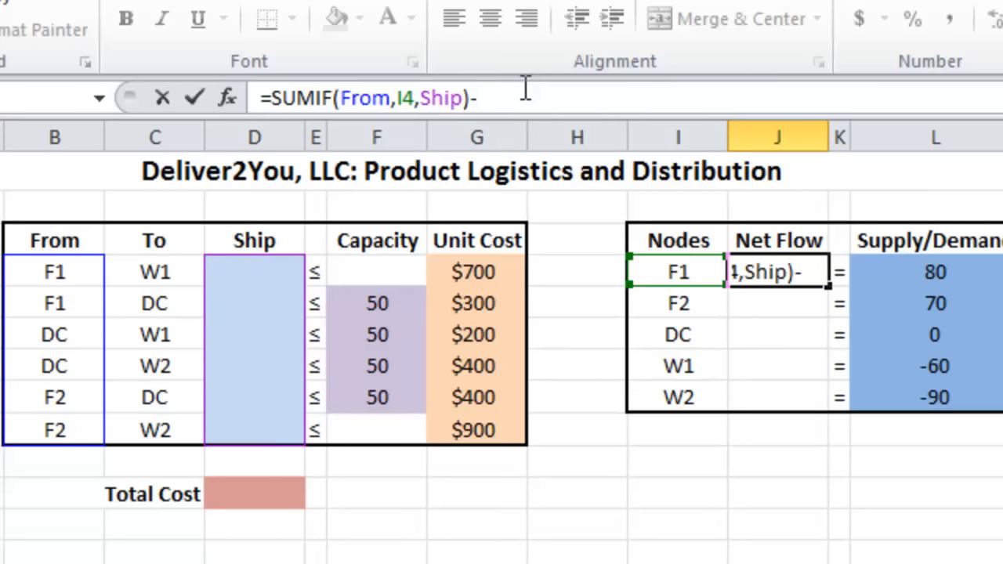
pyautogui.write('SUMIF(')
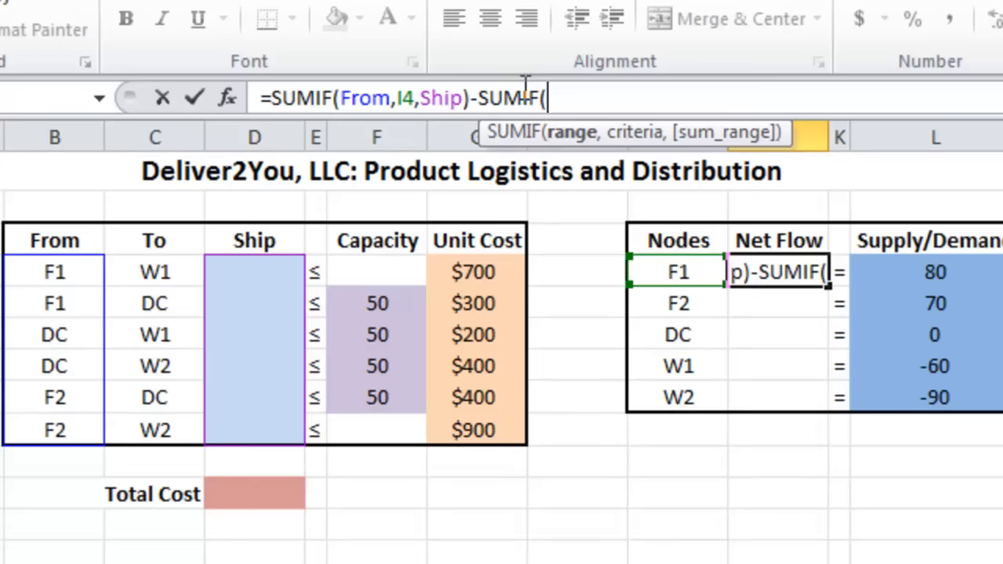
pyautogui.write('To,I')
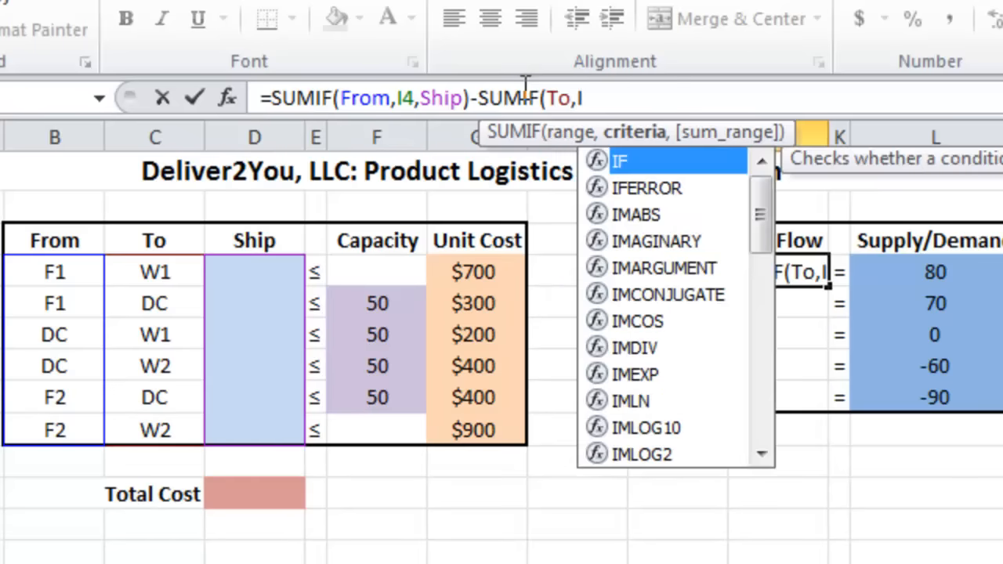
pyautogui.write('4,')
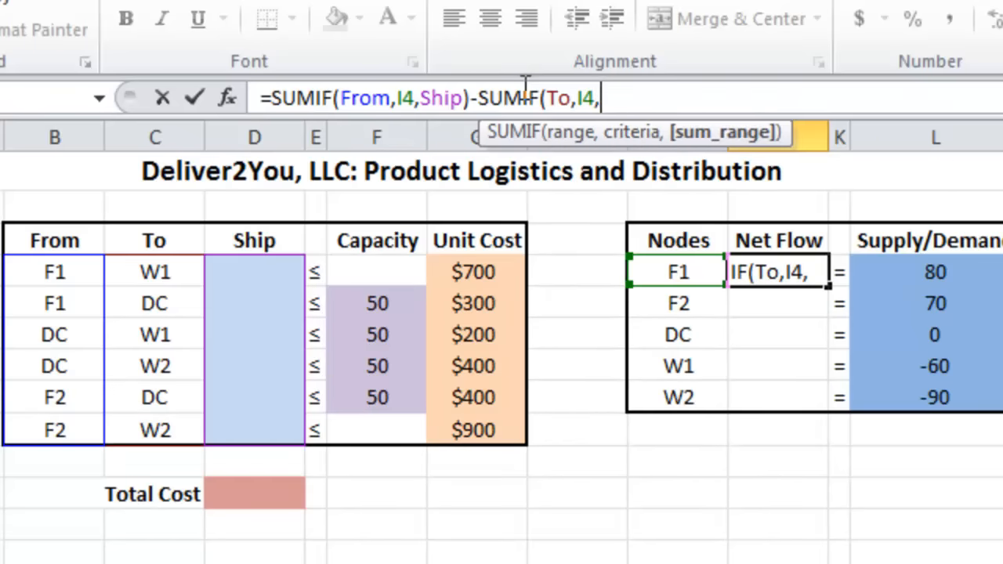
pyautogui.write('Ship')
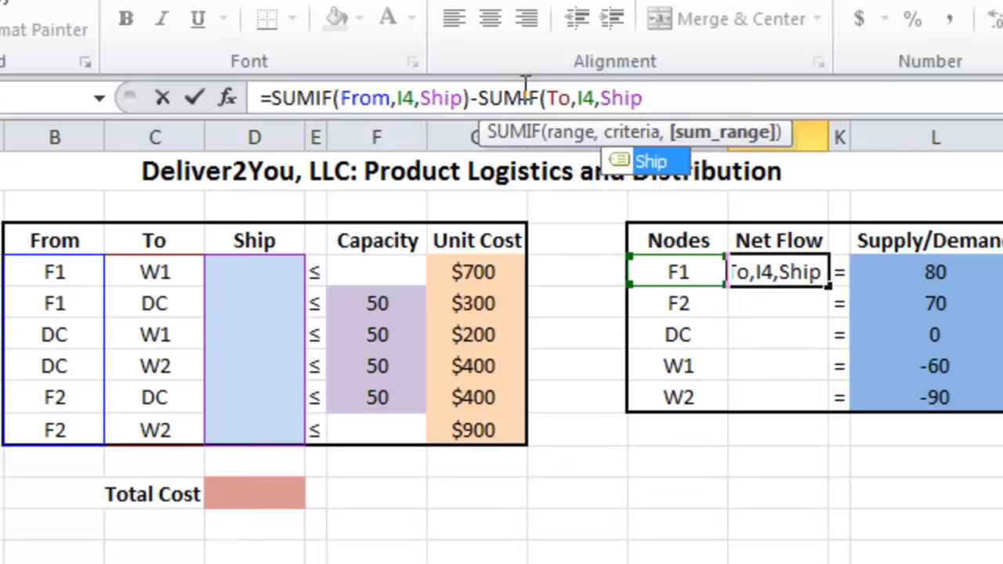
pyautogui.write(')')
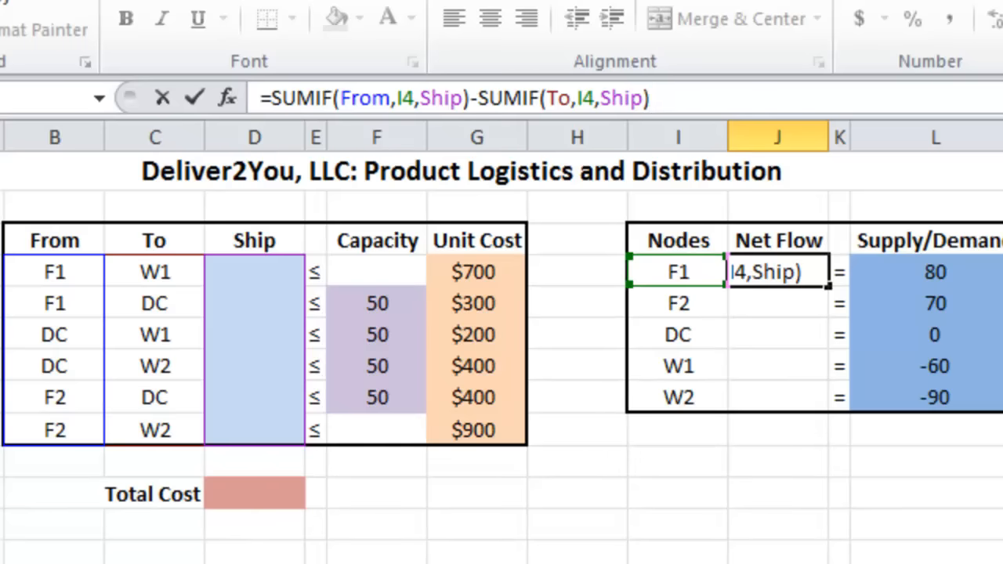
pyautogui.press('Return')
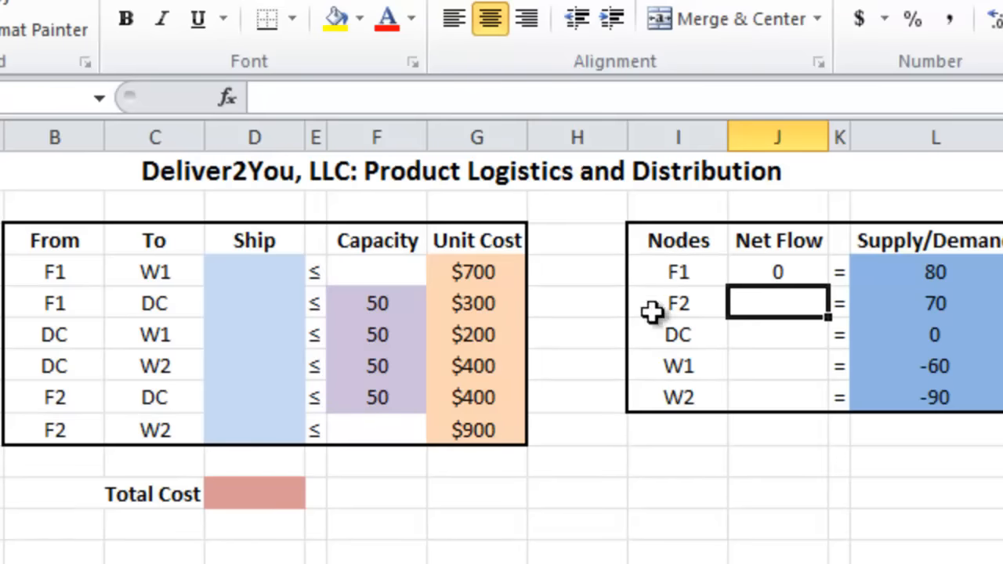
# Fill the F1 Net Flow formula down through the F2, DC, W1 and W2 rows.
pyautogui.click(772, 266)
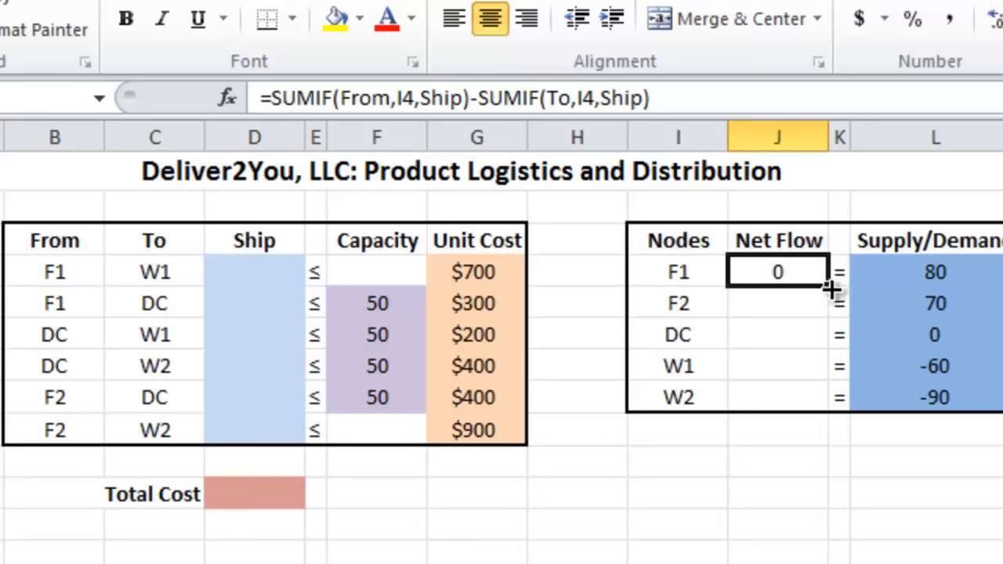
pyautogui.moveTo(831, 287); pyautogui.dragTo(829, 410)
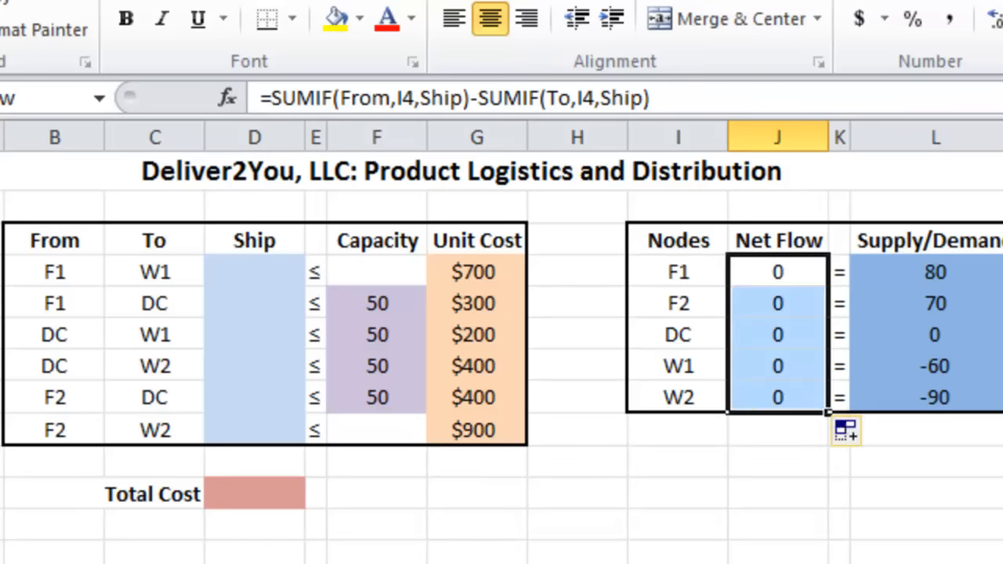
pyautogui.click(1002, 463)
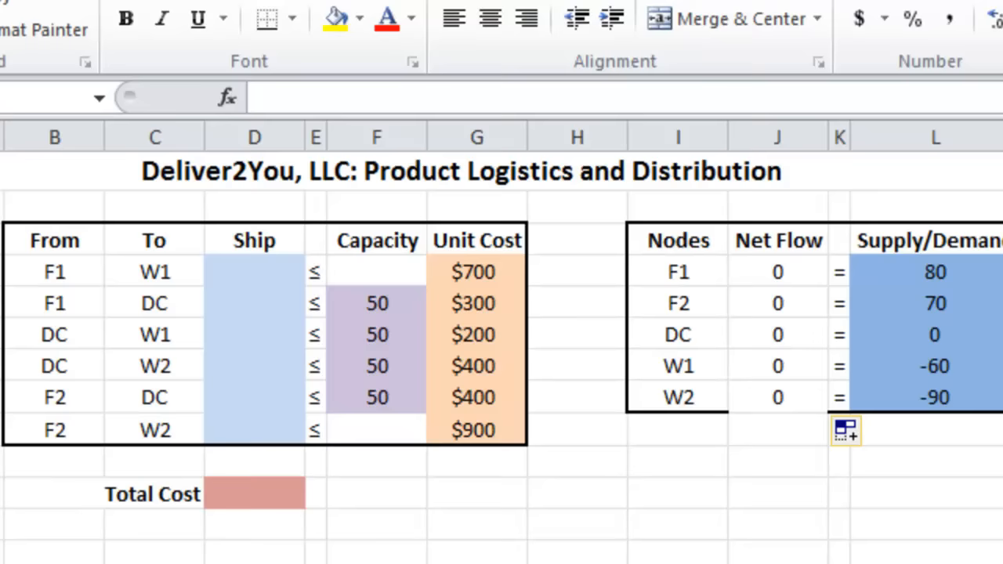
# Enter =SUMPRODUCT(Ship,UnitCost) in the Total Cost cell D11.
pyautogui.click(280, 505)
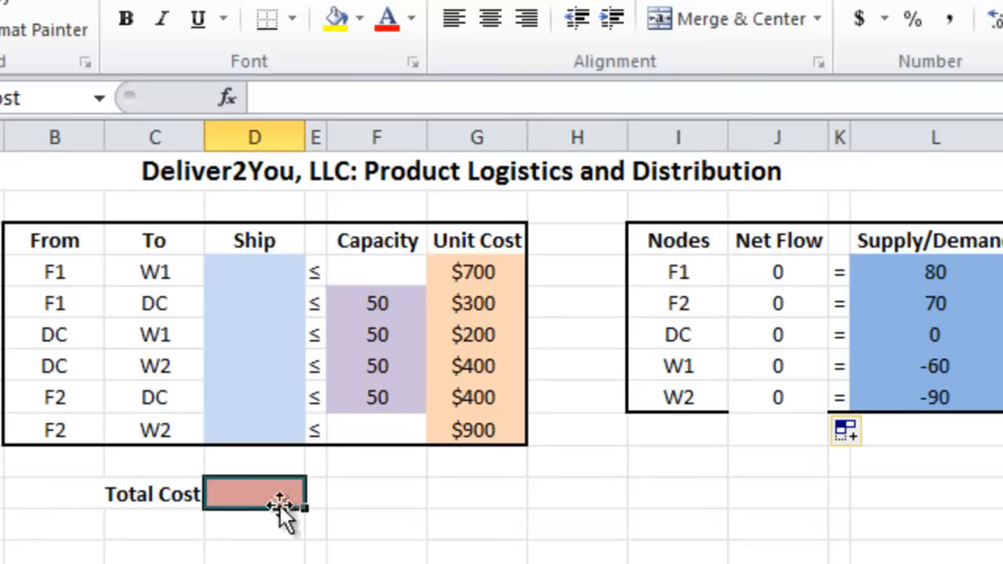
pyautogui.click(387, 102)
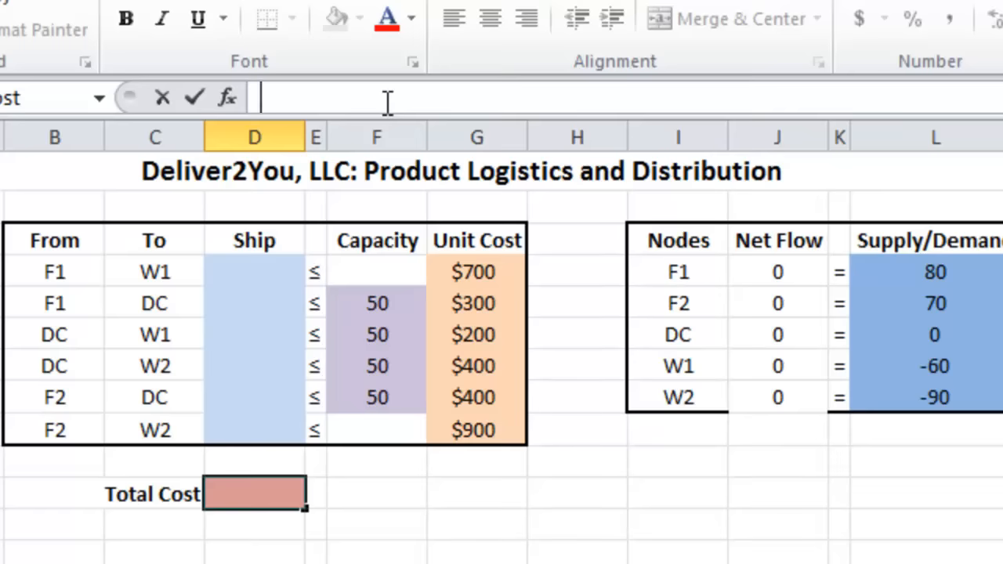
pyautogui.write('=')
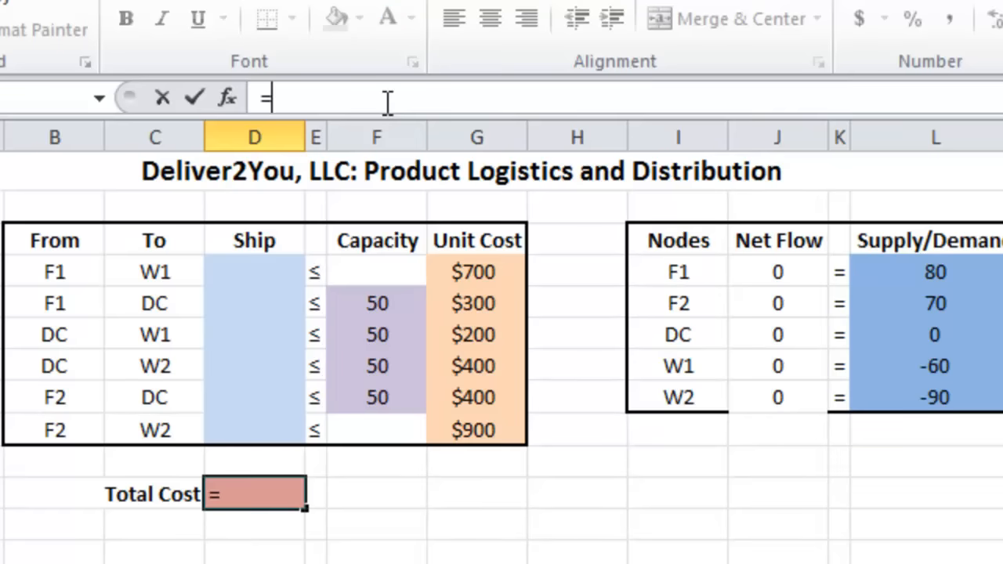
pyautogui.write('sumpr')
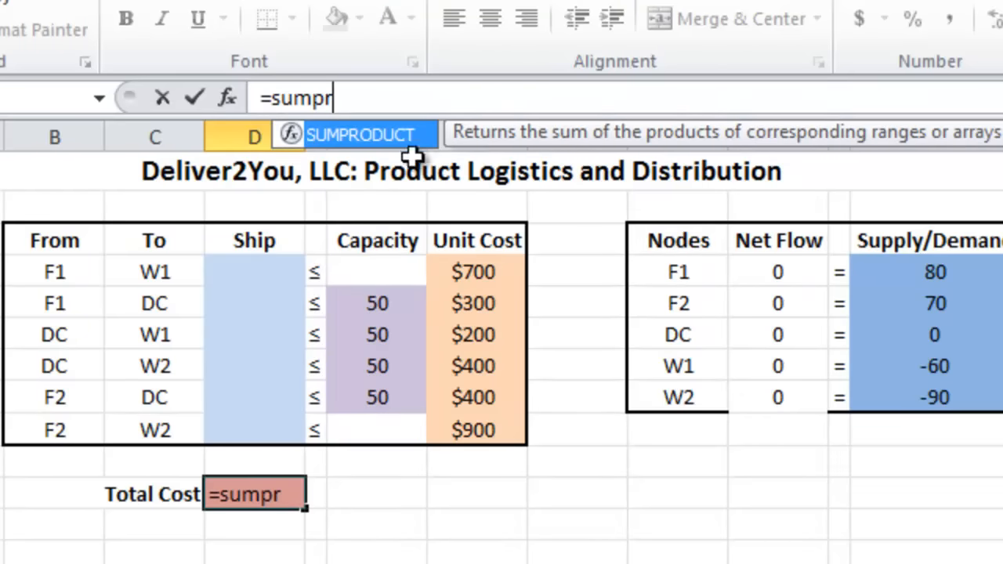
pyautogui.doubleClick(395, 134)
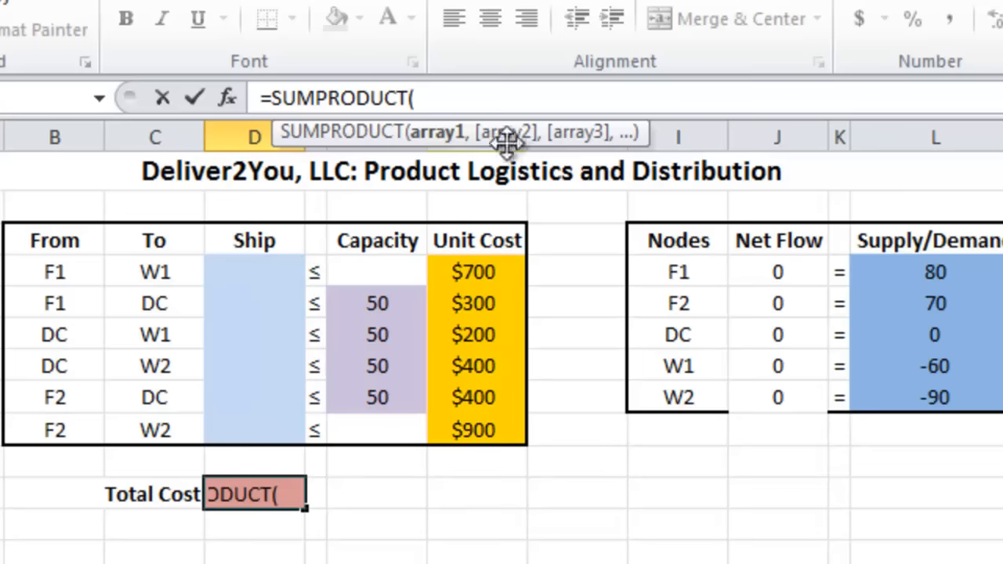
pyautogui.write('Ship')
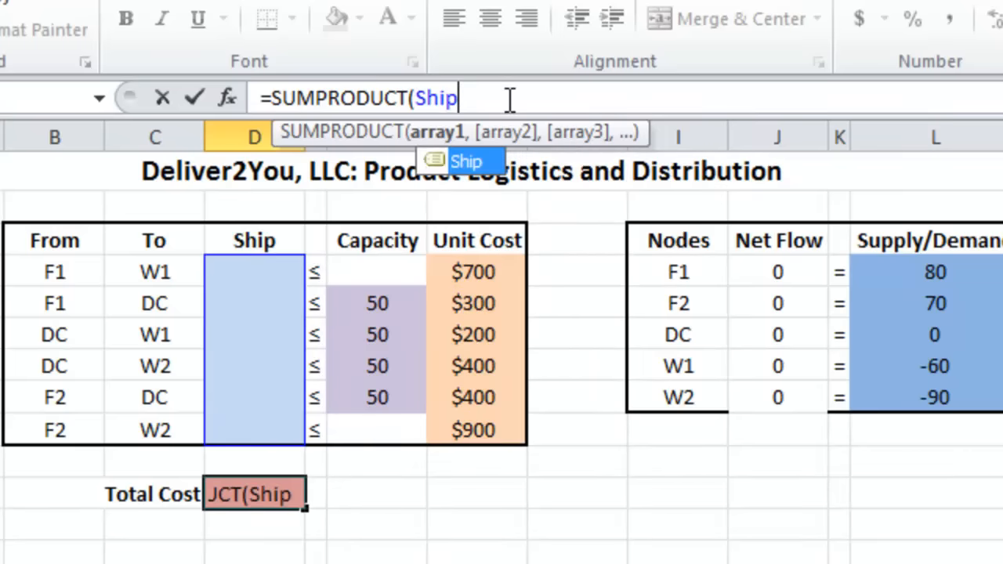
pyautogui.write(',Un')
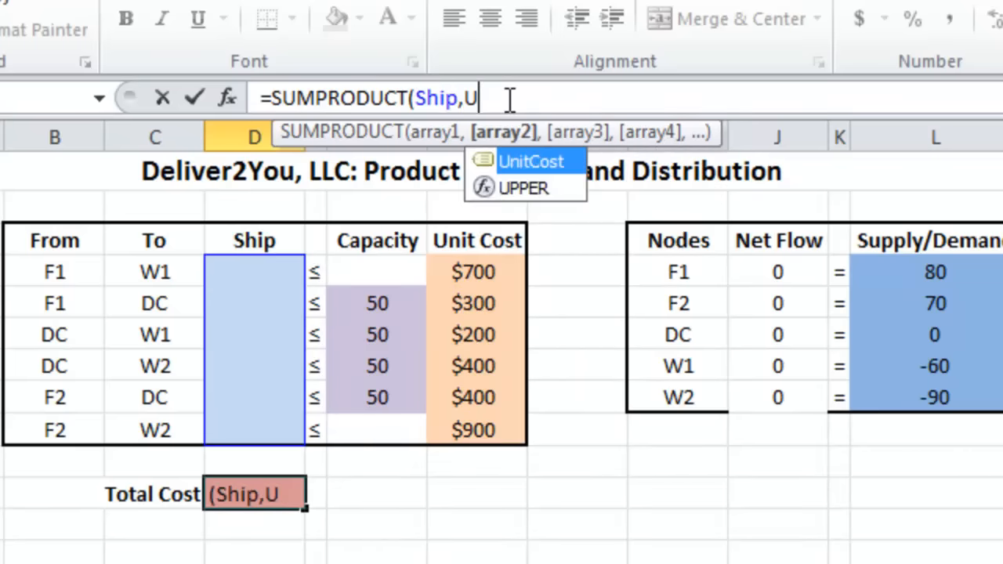
pyautogui.doubleClick(531, 165)
pyautogui.write(')')
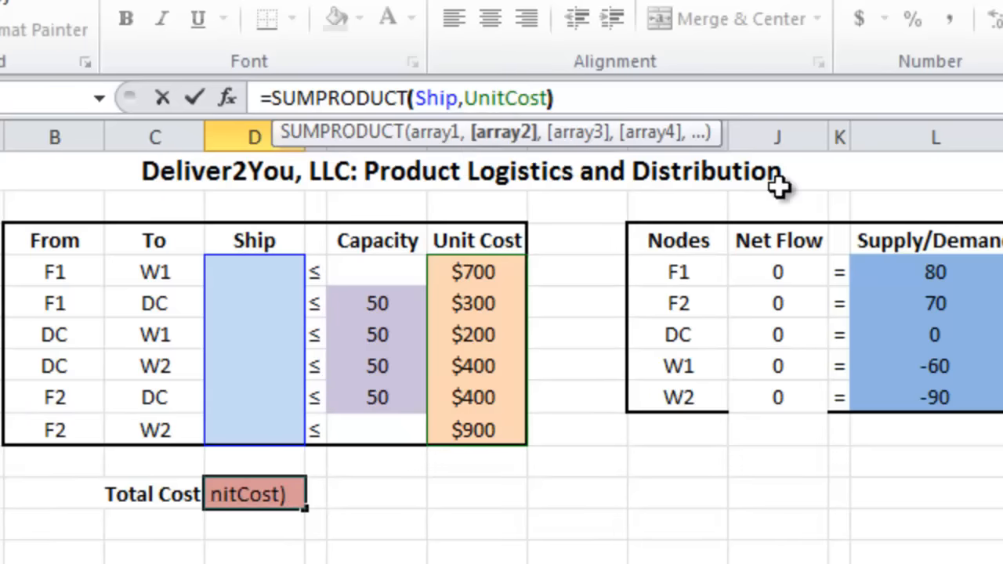
pyautogui.press('Return')
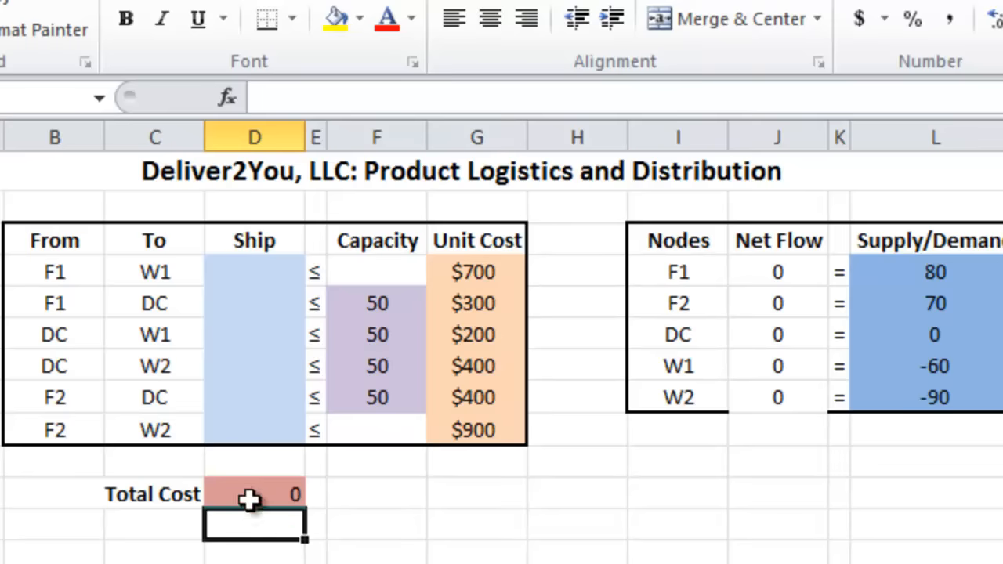
# Set up Solver to minimize the objective TotalCost by changing the Ship variable cells.
pyautogui.click(292, 501)
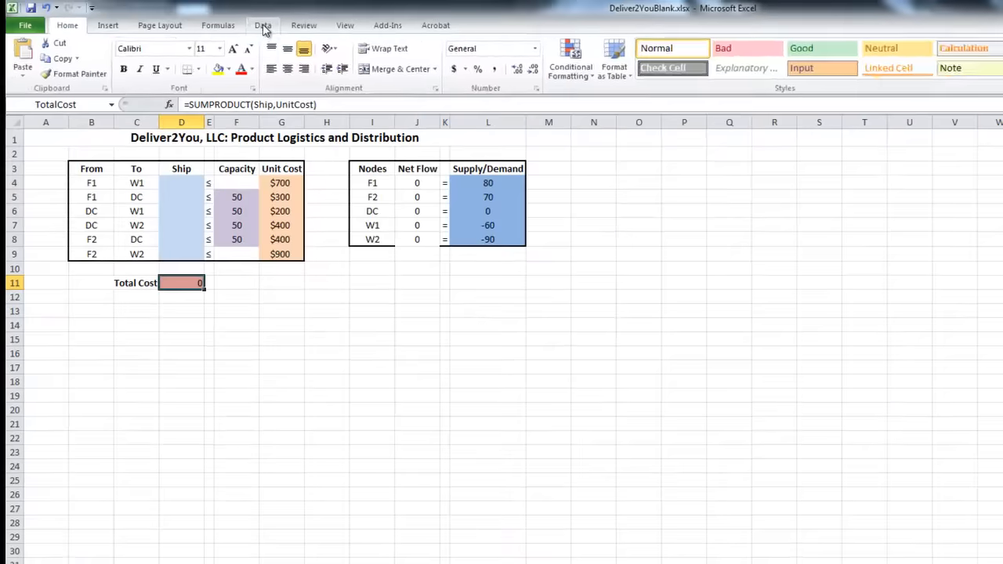
pyautogui.click(263, 25)
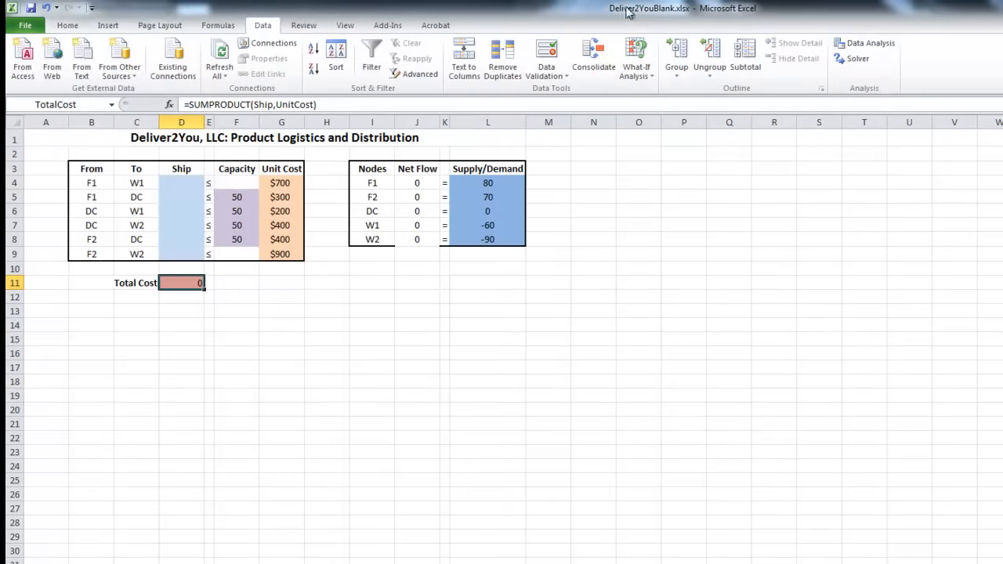
pyautogui.click(859, 62)
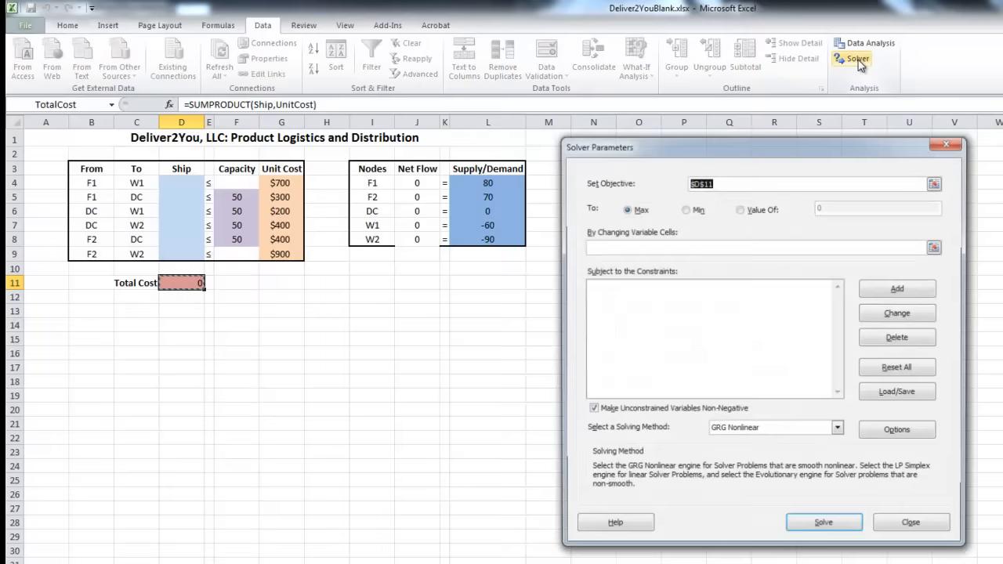
pyautogui.moveTo(720, 149); pyautogui.dragTo(695, 148)
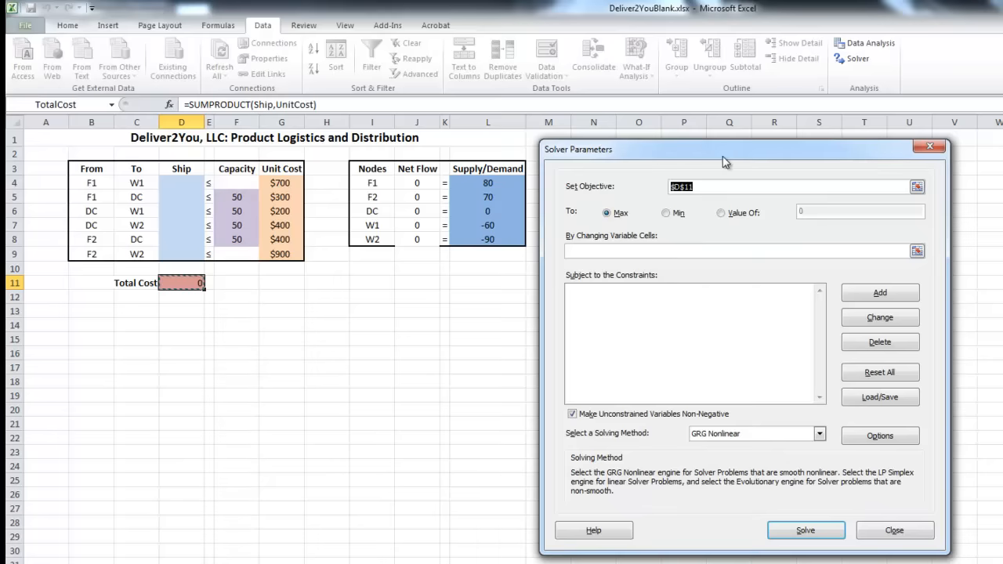
pyautogui.write('TotalCost')
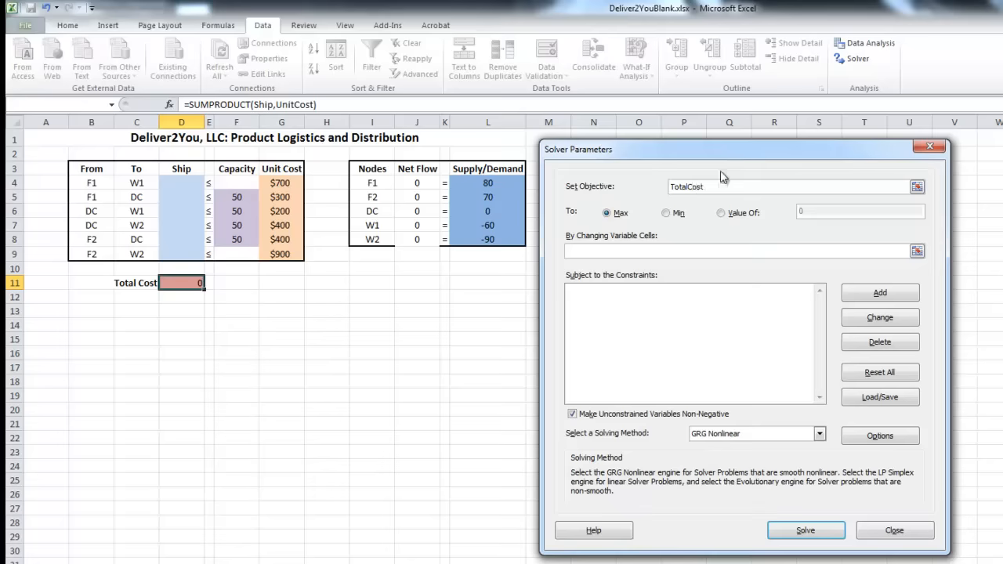
pyautogui.click(667, 214)
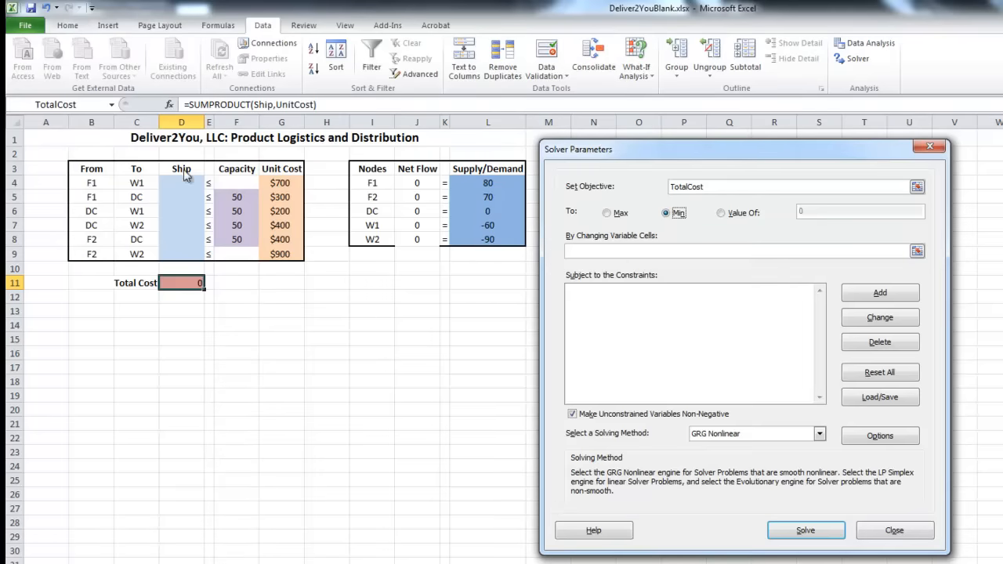
pyautogui.click(620, 248)
pyautogui.write('Ship')
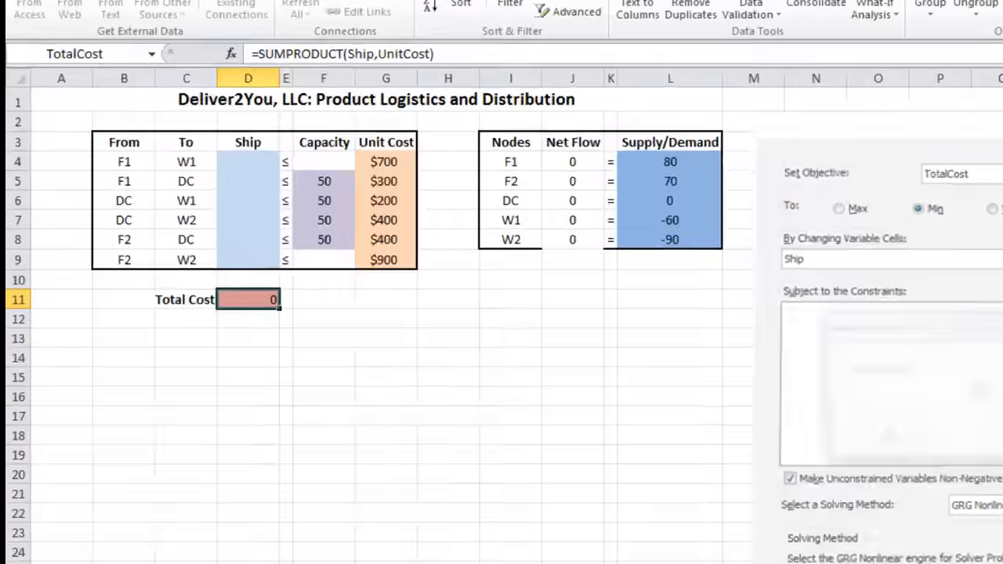
# Add a Solver constraint requiring the Ship cells D5:D8 to be less than or equal to Capacity.
pyautogui.click(881, 294)
pyautogui.moveTo(999, 349); pyautogui.dragTo(342, 304)
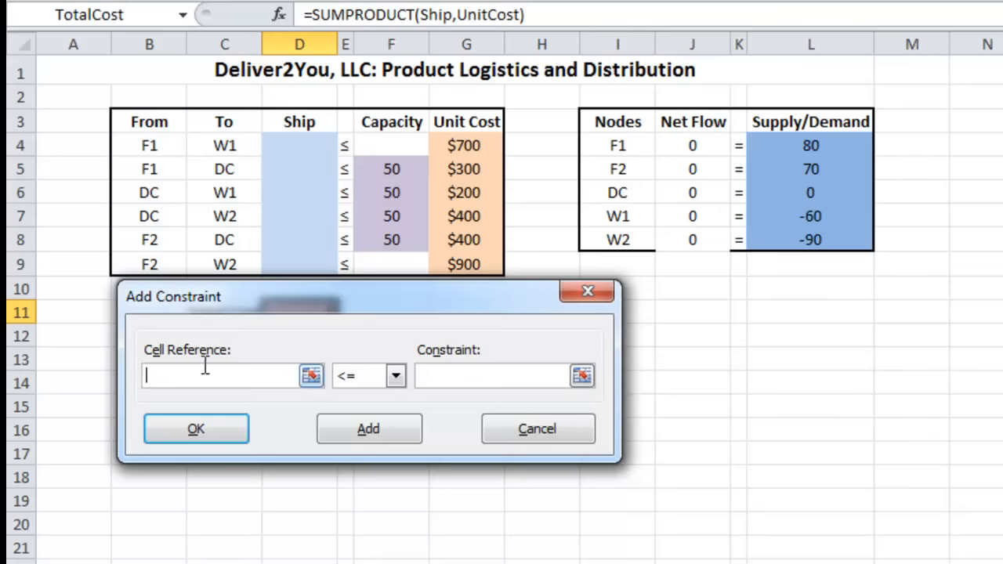
pyautogui.moveTo(293, 170); pyautogui.dragTo(295, 243)
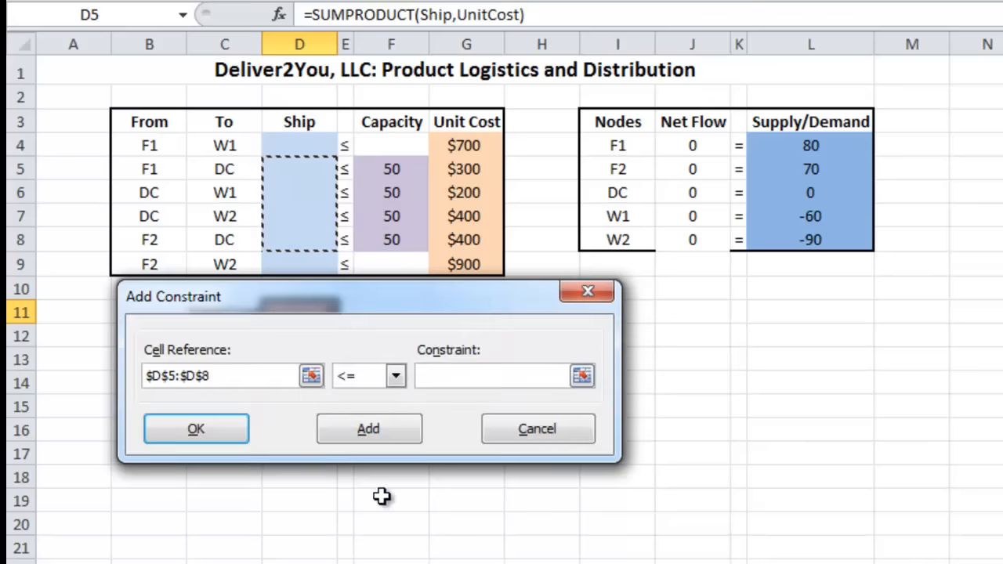
pyautogui.click(394, 379)
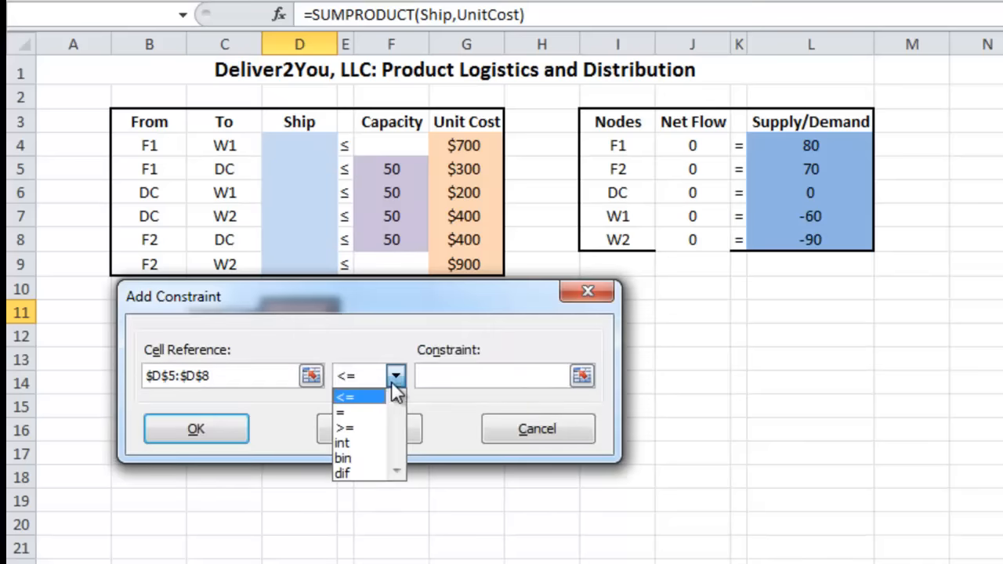
pyautogui.click(374, 399)
pyautogui.click(460, 377)
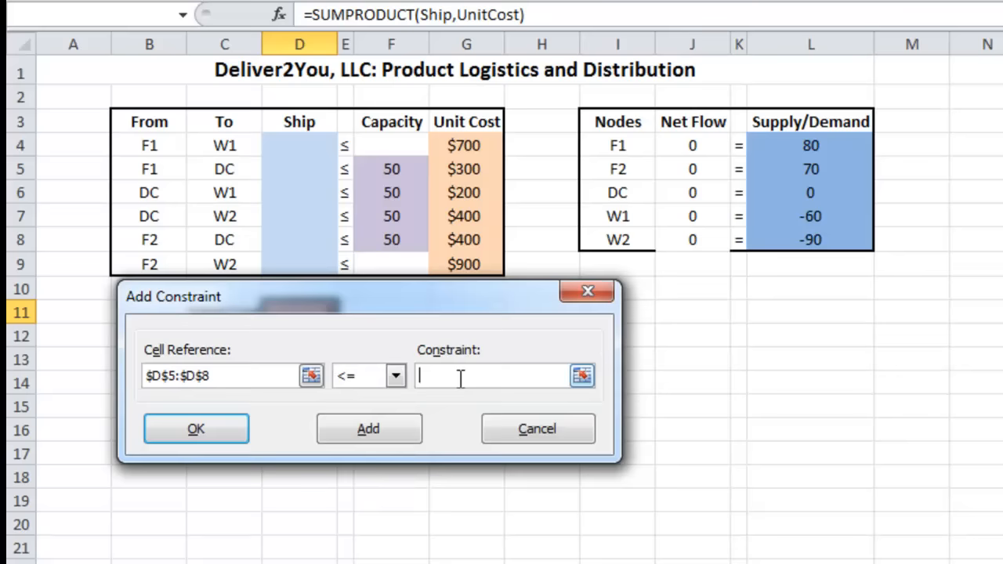
pyautogui.write('Capacity')
pyautogui.click(196, 429)
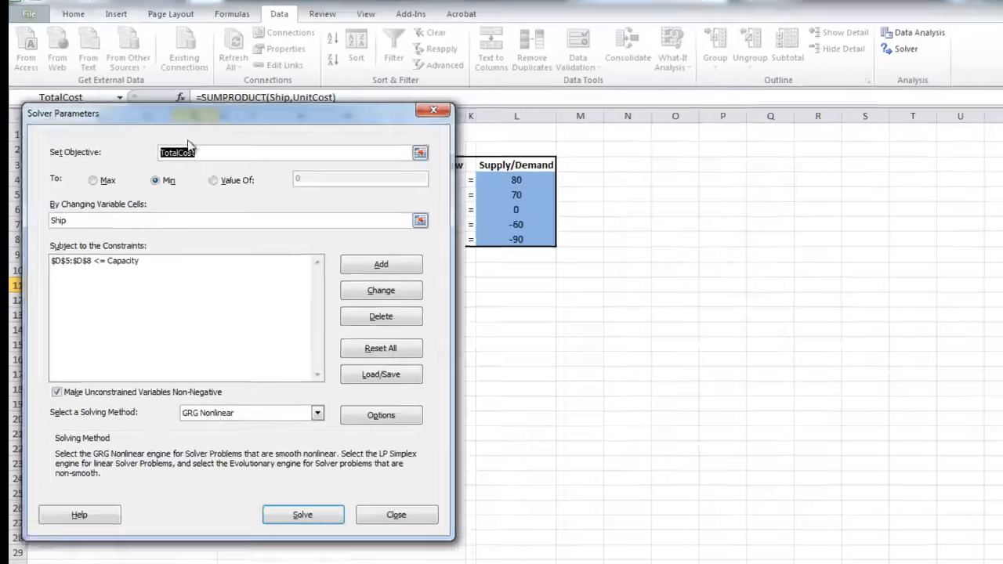
# Add a second Solver constraint setting NetFlow equal to SupplyDemand.
pyautogui.moveTo(168, 139); pyautogui.dragTo(681, 143)
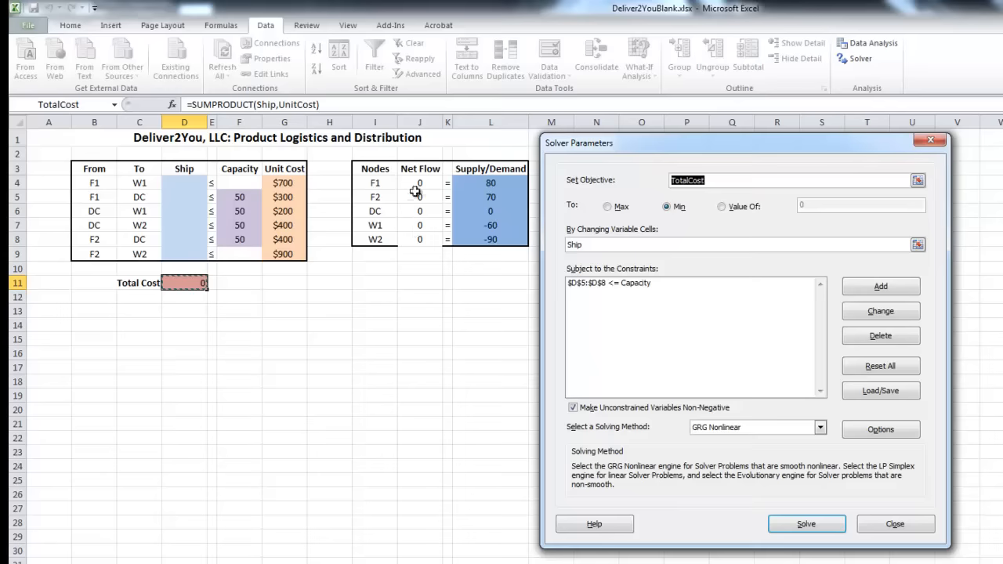
pyautogui.click(883, 288)
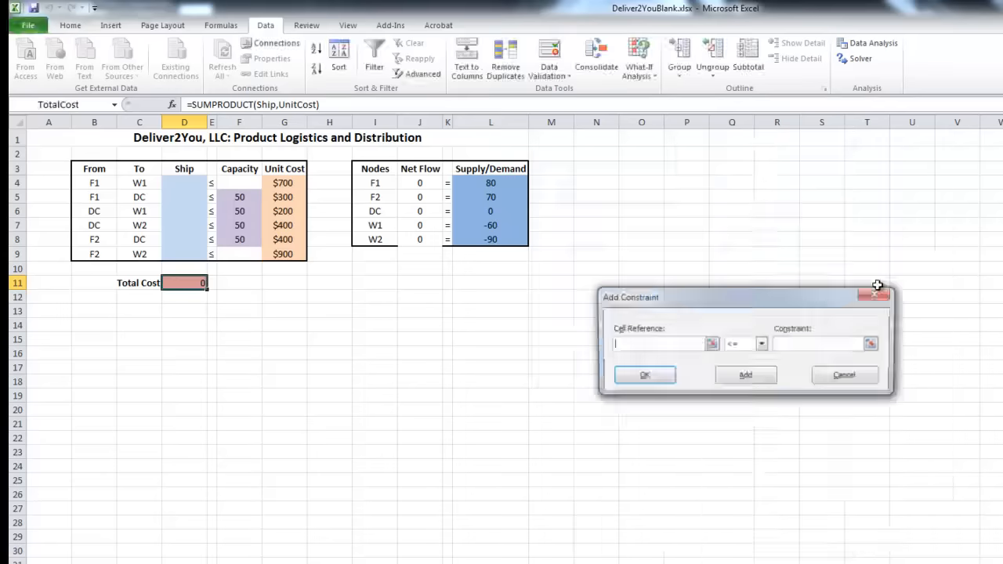
pyautogui.moveTo(890, 302); pyautogui.dragTo(511, 254)
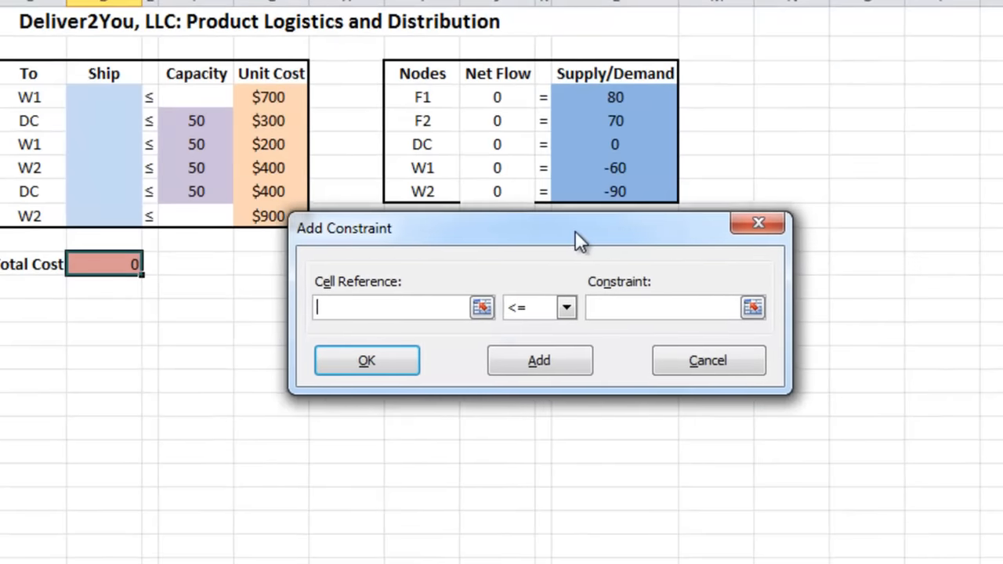
pyautogui.moveTo(587, 245); pyautogui.dragTo(589, 245)
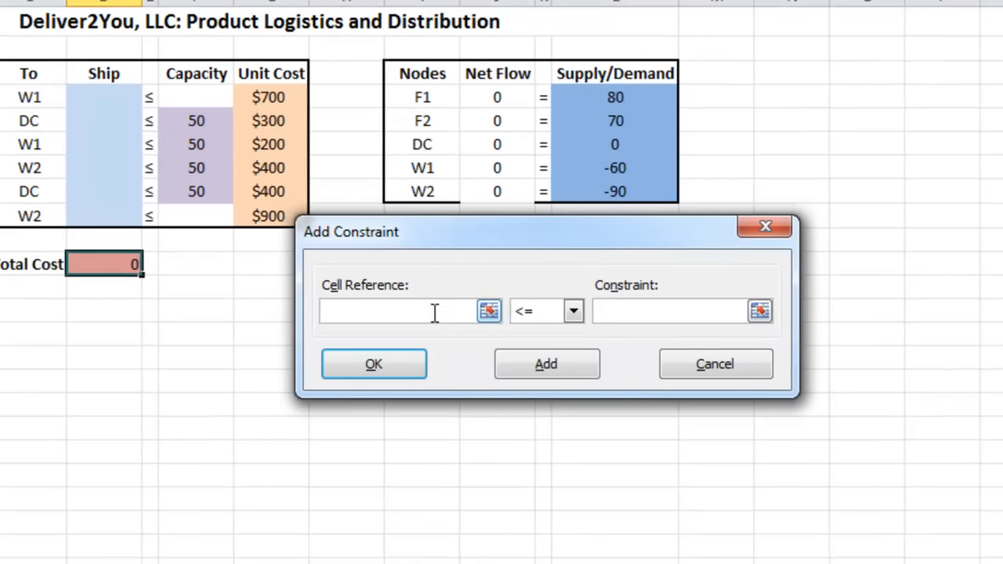
pyautogui.write('NetFlow')
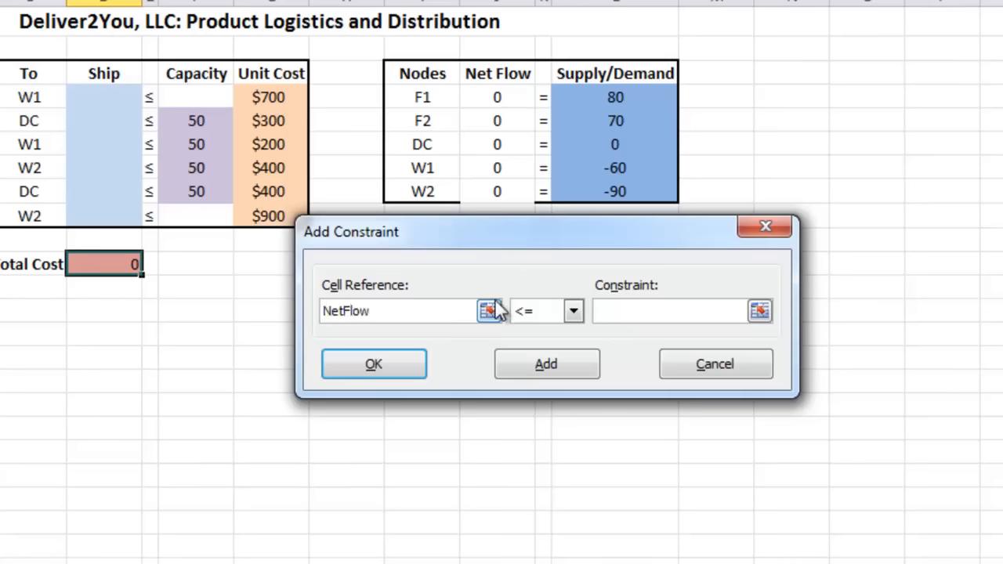
pyautogui.click(543, 314)
pyautogui.click(547, 348)
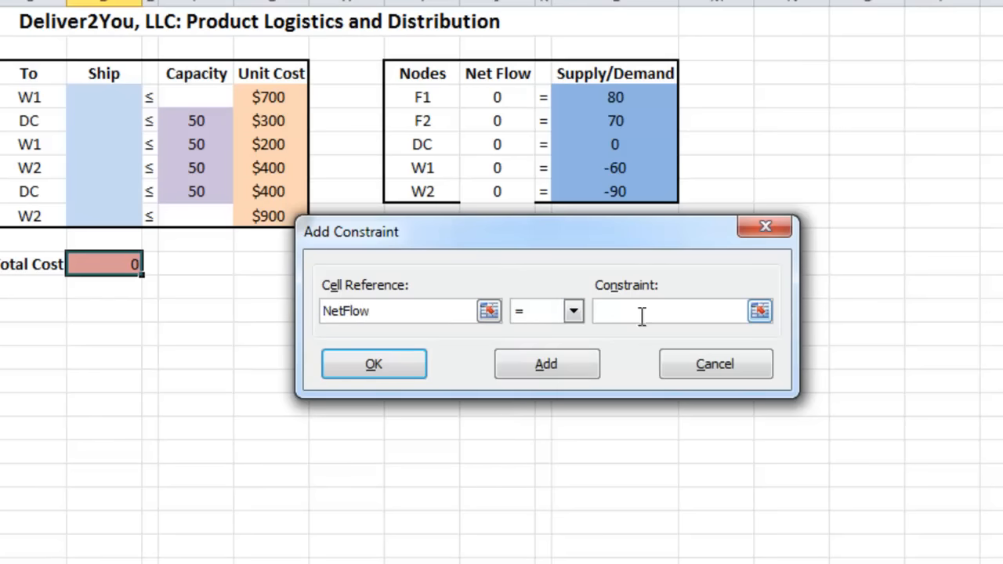
pyautogui.write('SupplyDemand')
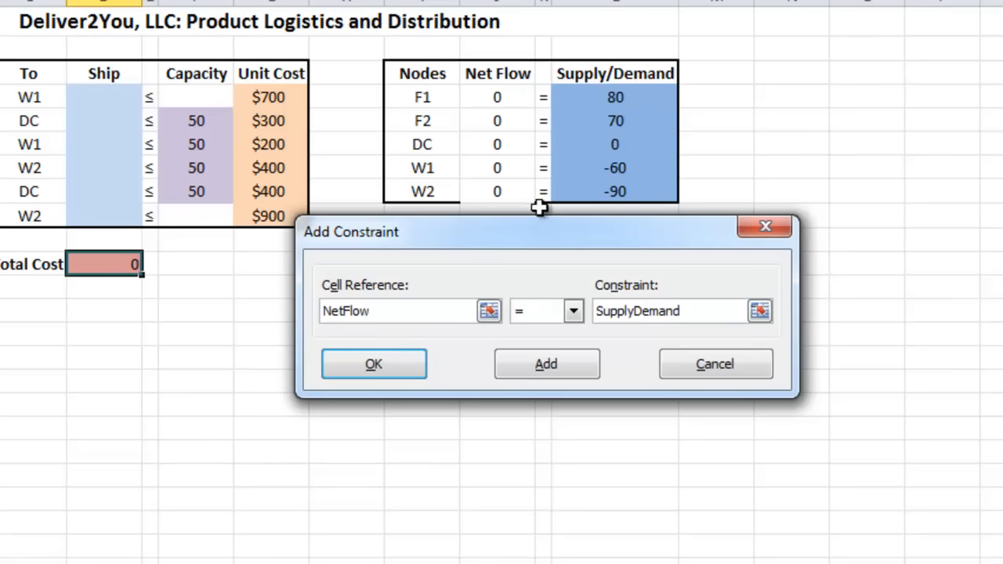
pyautogui.click(391, 372)
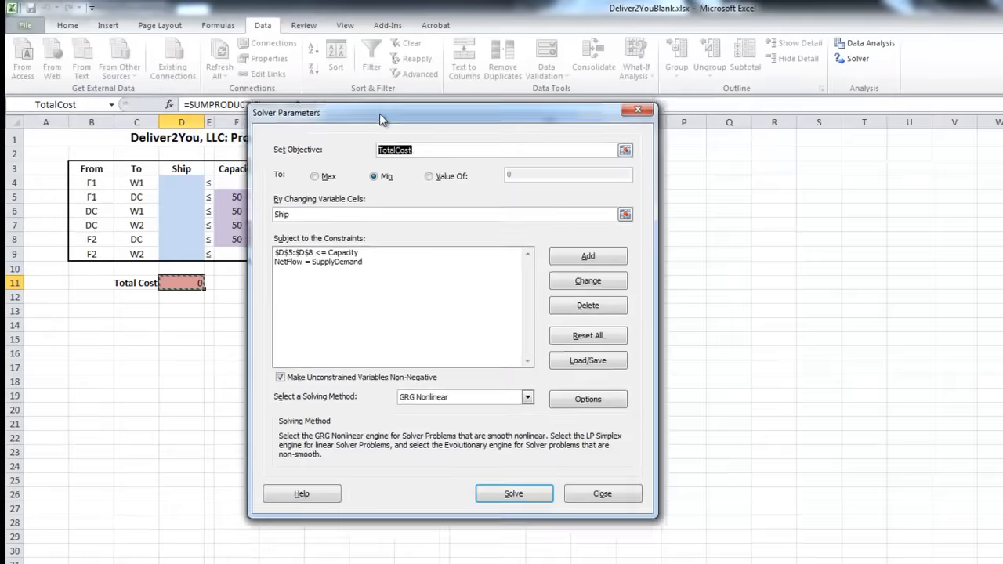
# Solve the model with the Simplex LP method and keep the Solver solution.
pyautogui.moveTo(382, 119); pyautogui.dragTo(673, 147)
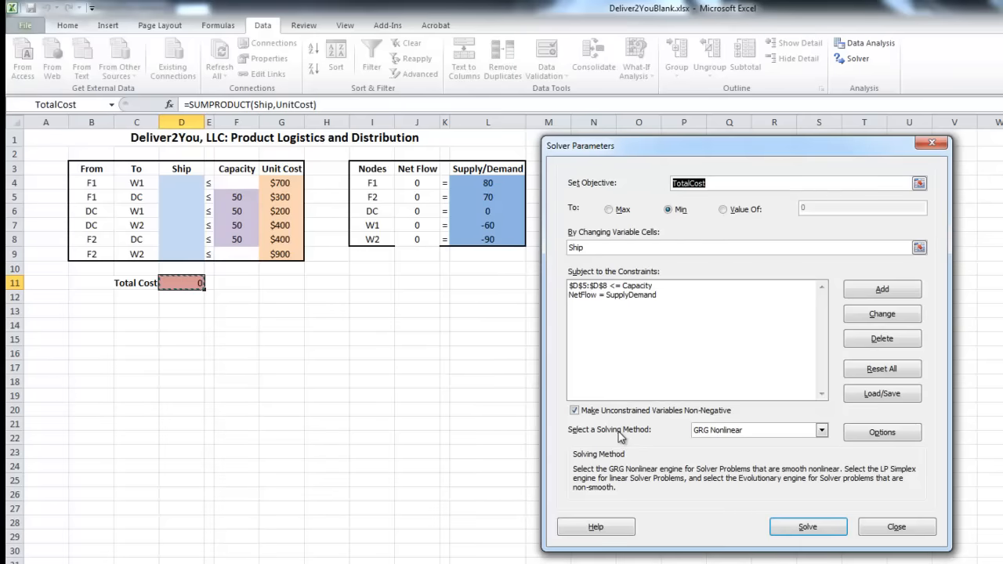
pyautogui.click(763, 431)
pyautogui.click(746, 451)
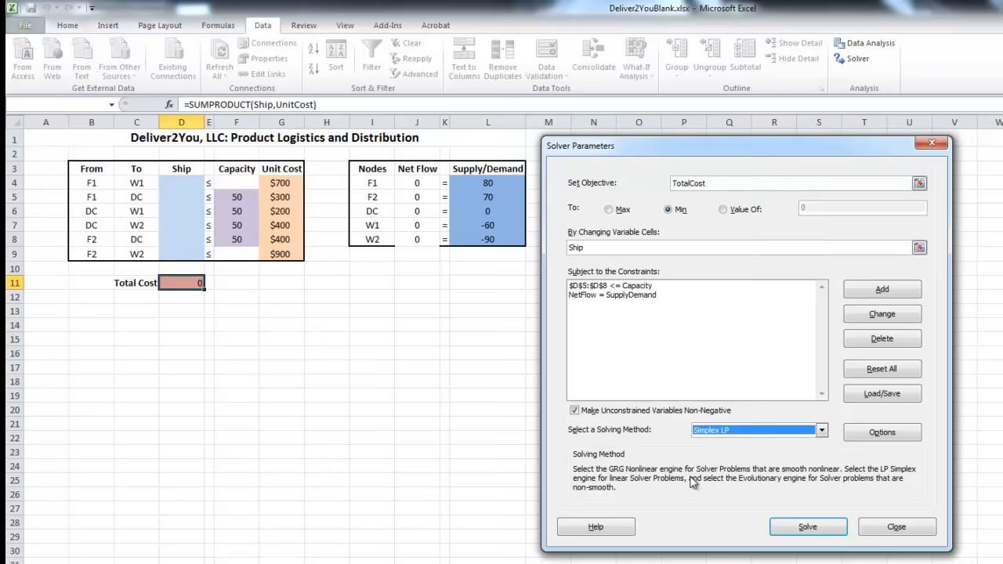
pyautogui.click(774, 530)
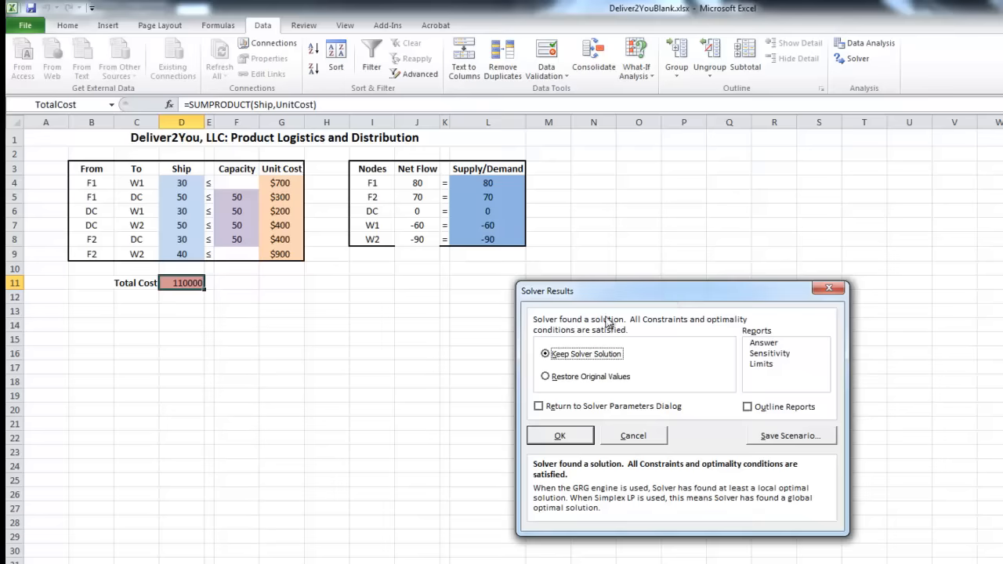
pyautogui.click(583, 439)
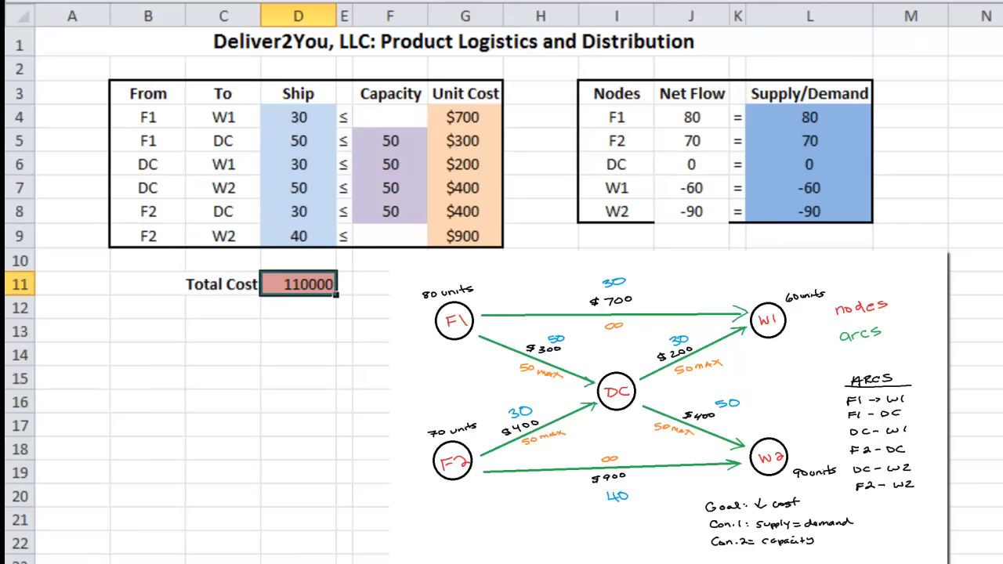
# Format the Total Cost cell D11 as currency with two decimal places.
pyautogui.hotkey('ctrl', 'shift', '4')
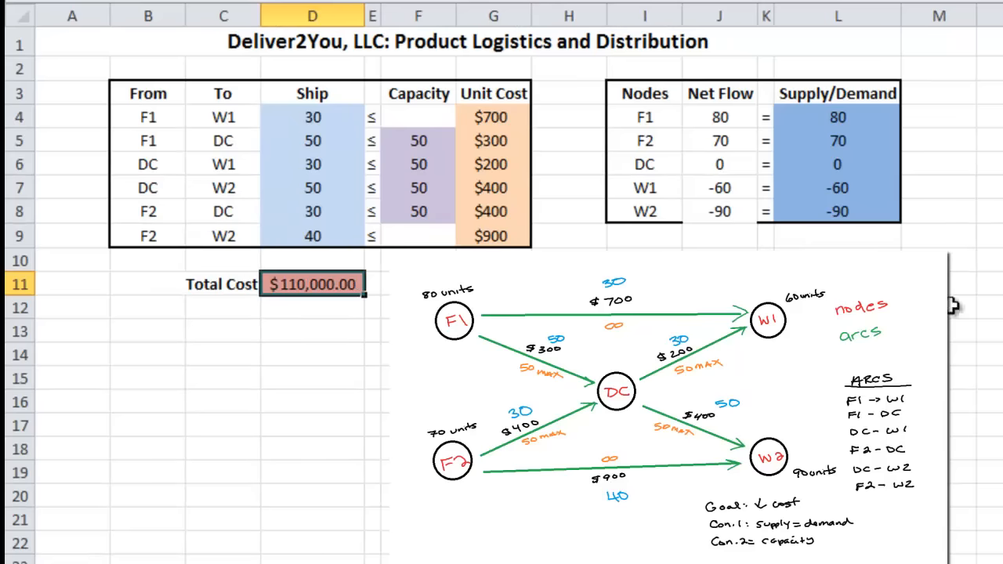
pyautogui.click(993, 285)
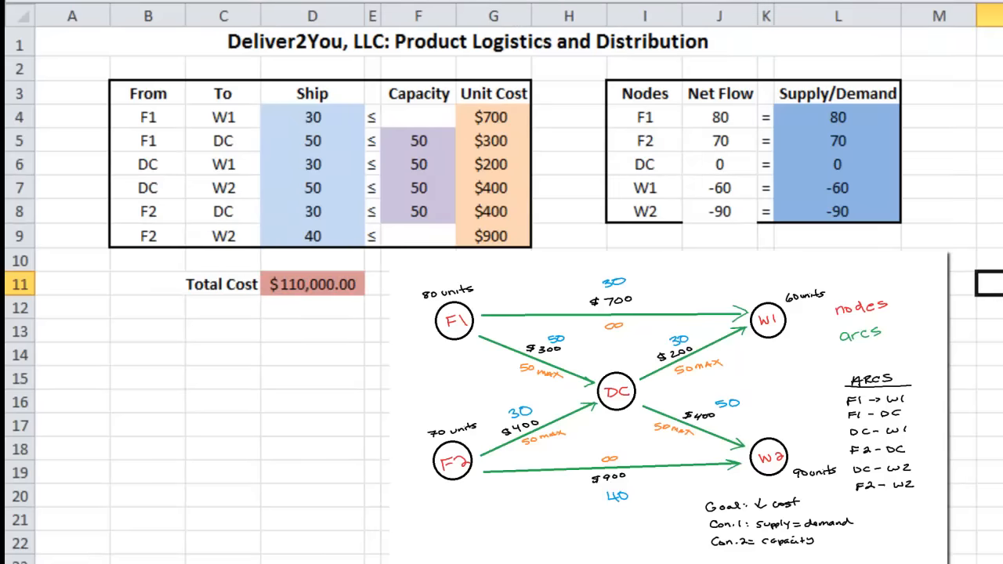